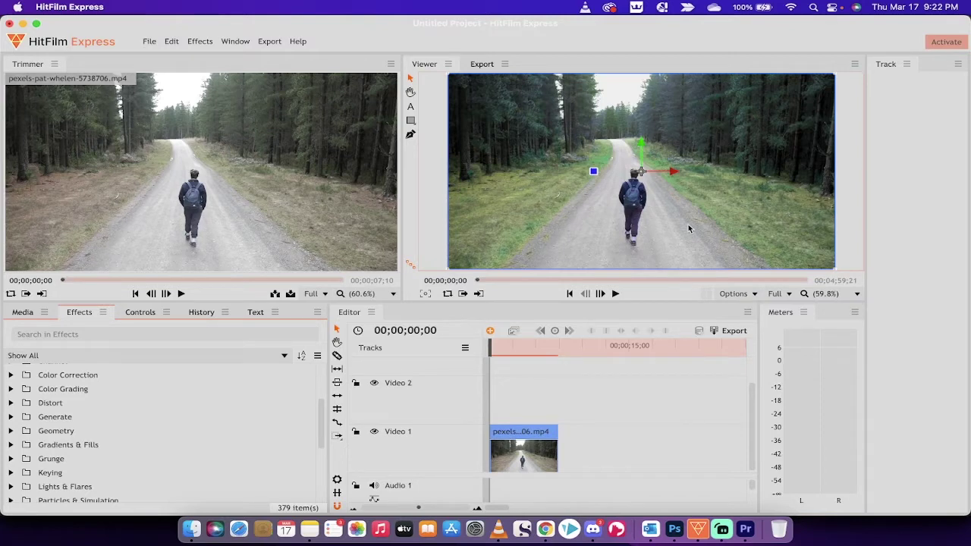
# Remove the graded forest clip from the timeline
pyautogui.click(855, 227)
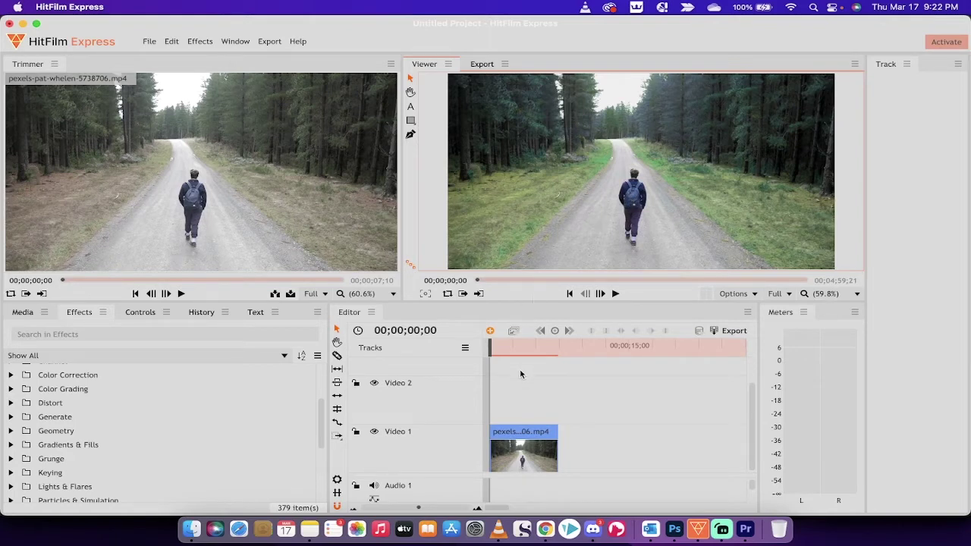
pyautogui.click(22, 312)
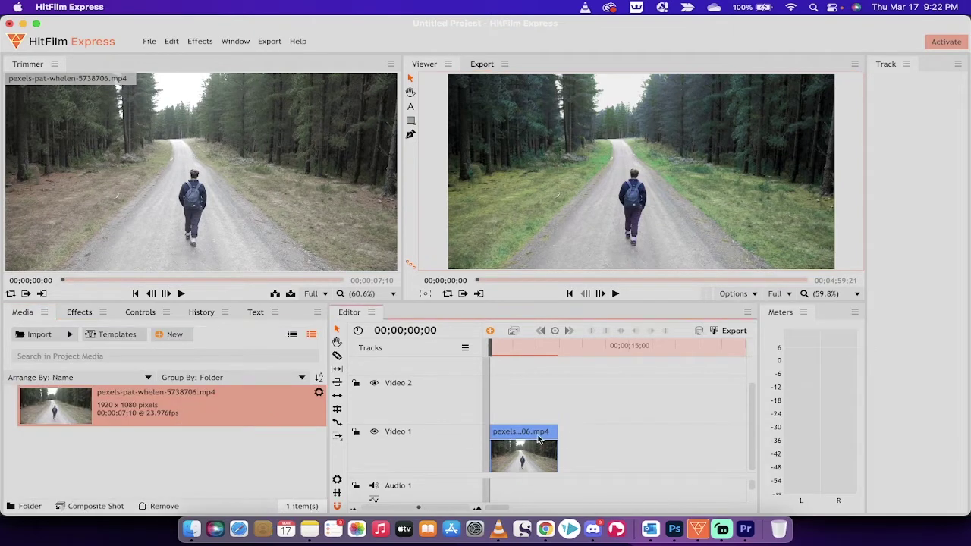
pyautogui.click(515, 436)
pyautogui.rightClick(514, 435)
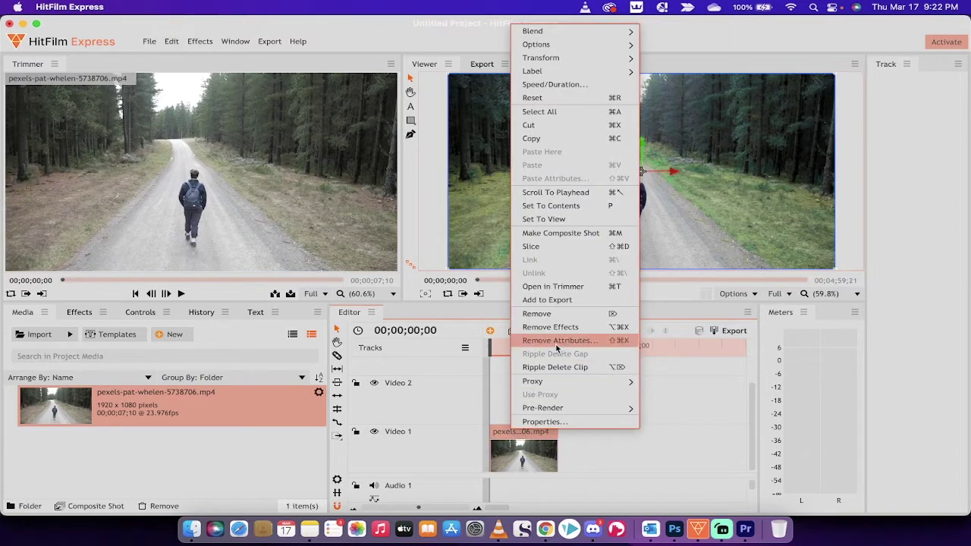
pyautogui.click(558, 313)
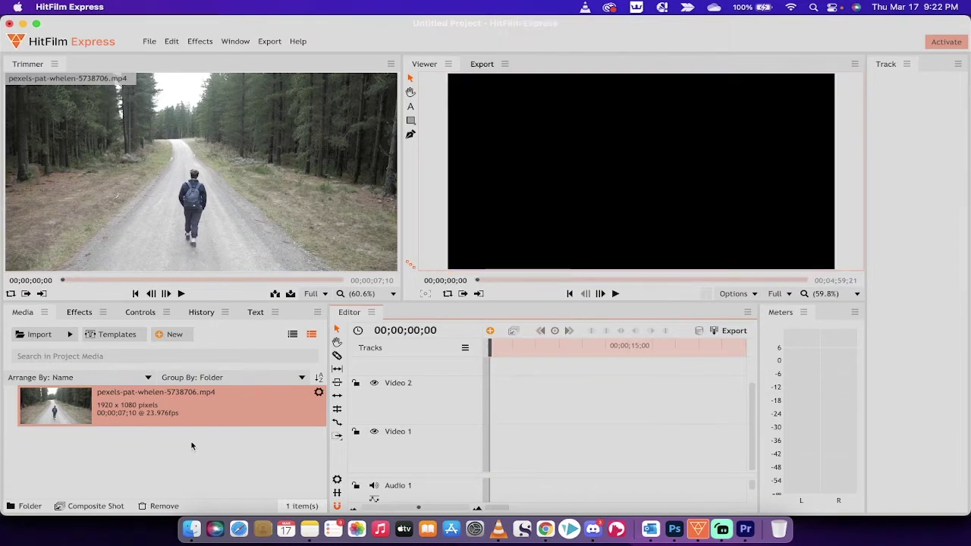
# Place the original forest clip on Video 1 at the start and scrub a few seconds in
pyautogui.click(191, 447)
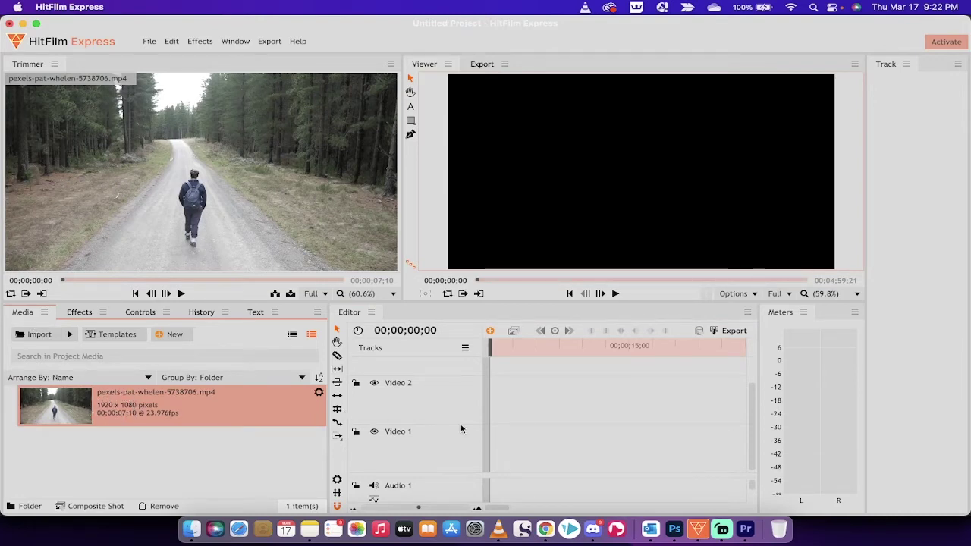
pyautogui.moveTo(460, 429); pyautogui.dragTo(491, 451)
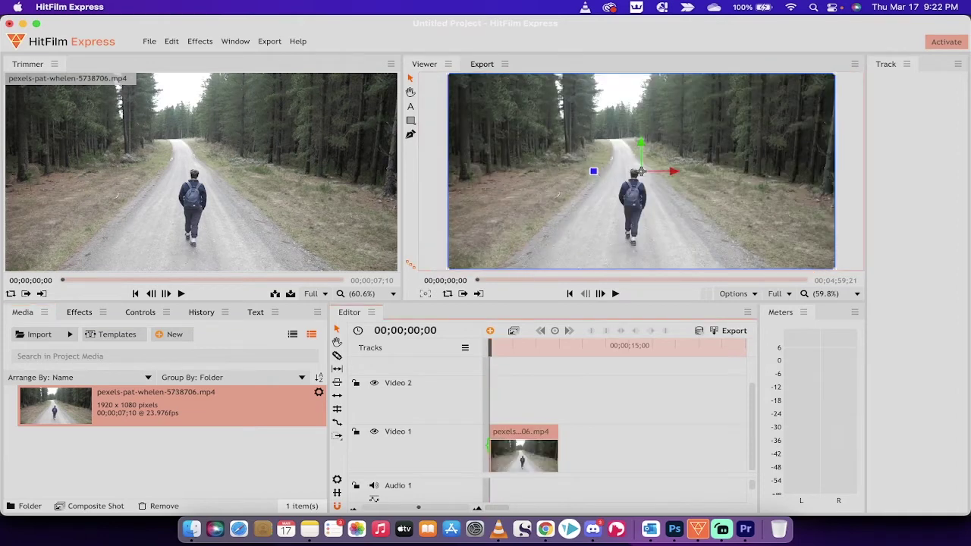
pyautogui.moveTo(491, 346); pyautogui.dragTo(519, 345)
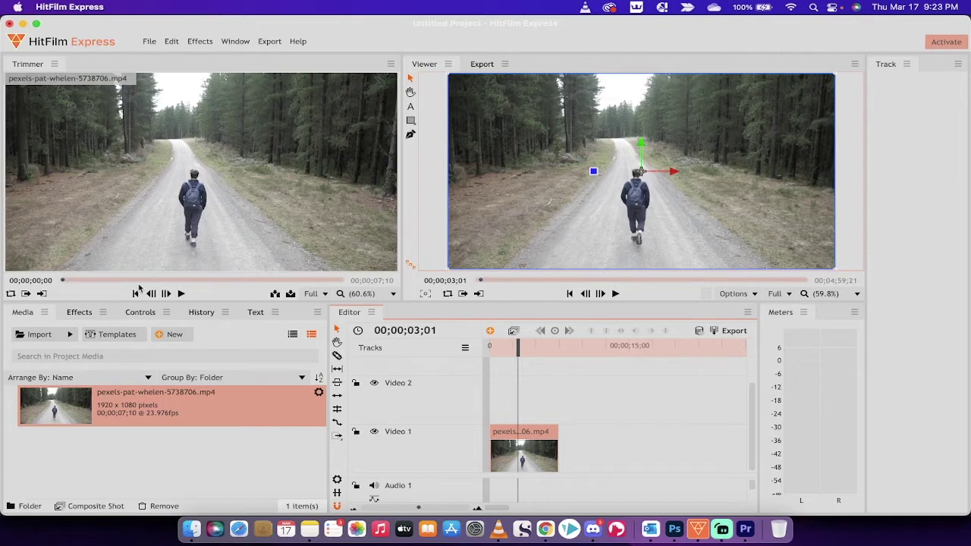
# Show the effects library and browse the Color Correction folder
pyautogui.click(79, 314)
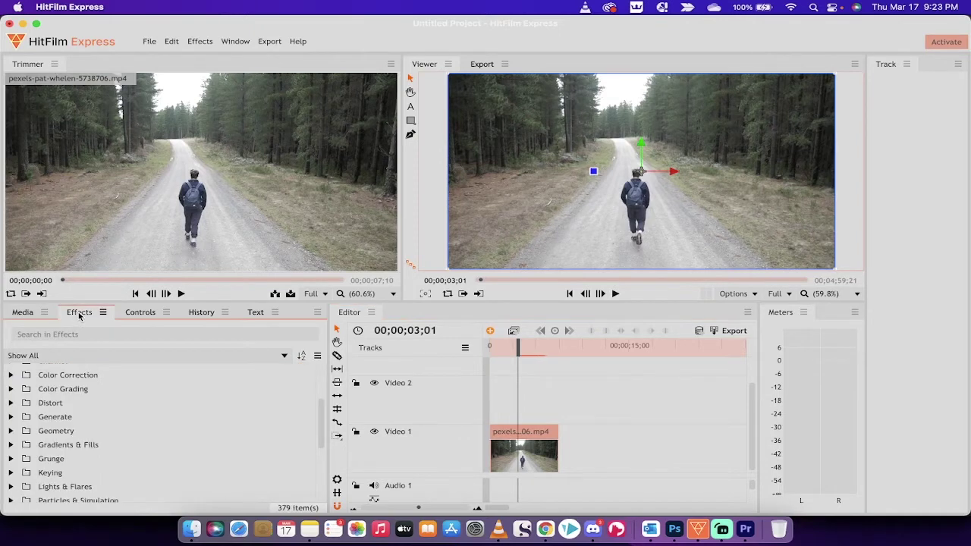
pyautogui.scroll(3, 88, 379)
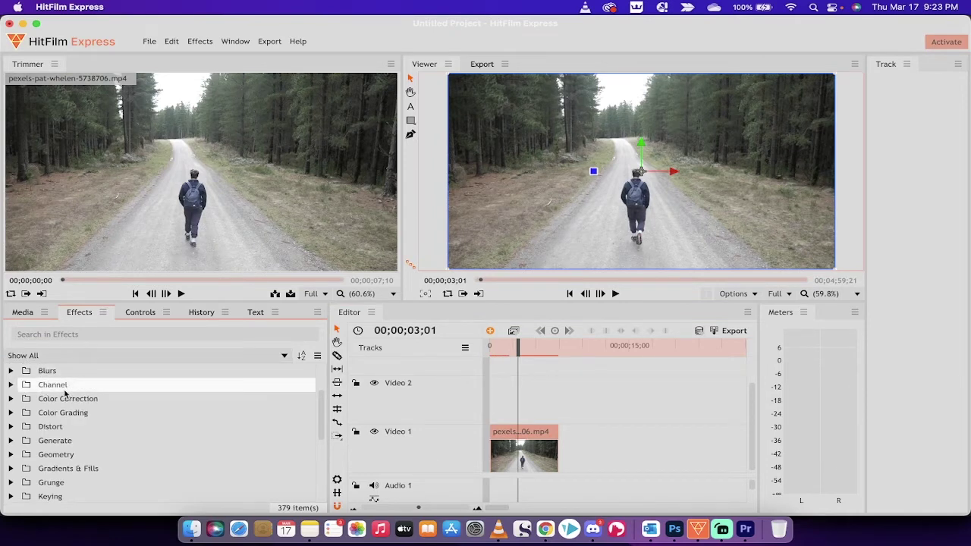
pyautogui.click(65, 399)
pyautogui.click(11, 398)
pyautogui.click(74, 414)
pyautogui.click(10, 396)
# Browse the Color Grading folder down to the LUT effect
pyautogui.click(10, 409)
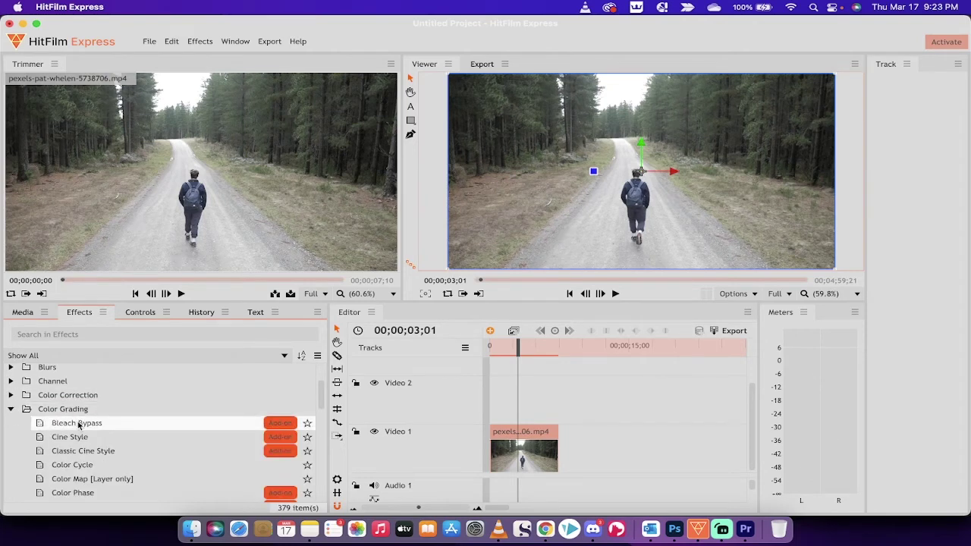
pyautogui.scroll(-2, 79, 423)
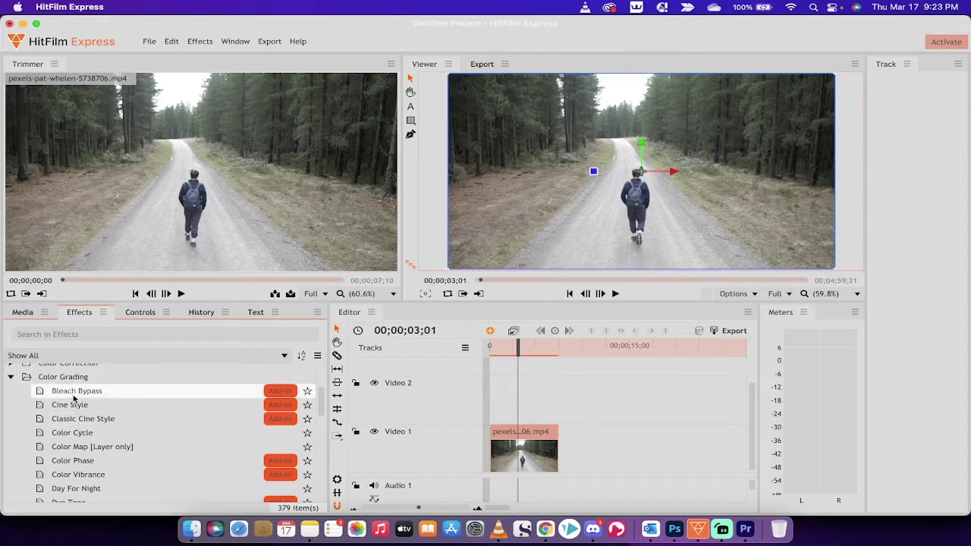
pyautogui.scroll(-1, 76, 416)
pyautogui.rightClick(74, 415)
pyautogui.click(67, 414)
pyautogui.scroll(-4, 80, 425)
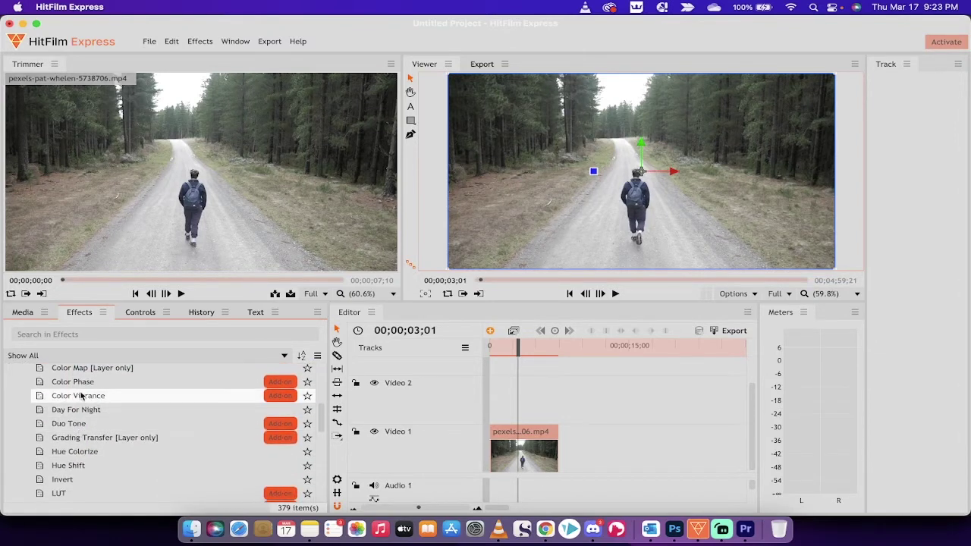
pyautogui.scroll(-6, 95, 421)
pyautogui.scroll(-2, 99, 422)
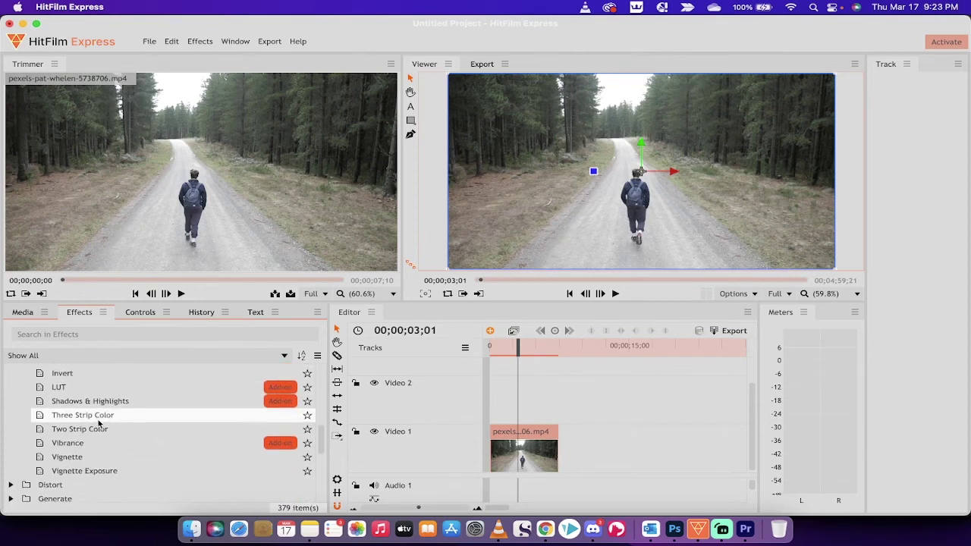
pyautogui.click(82, 390)
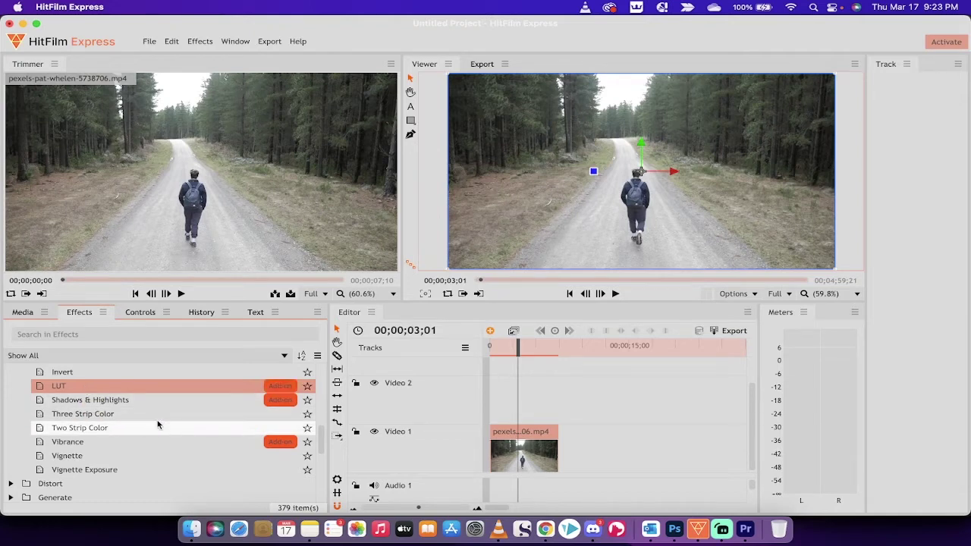
pyautogui.scroll(10, 158, 425)
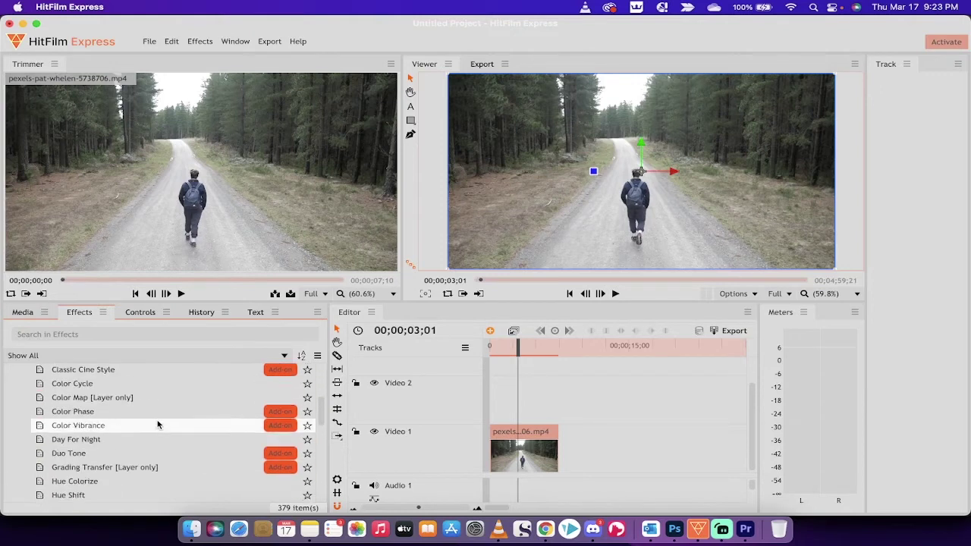
# Collapse Color Grading and expand Color Correction to list Auto Color through Curves
pyautogui.click(11, 447)
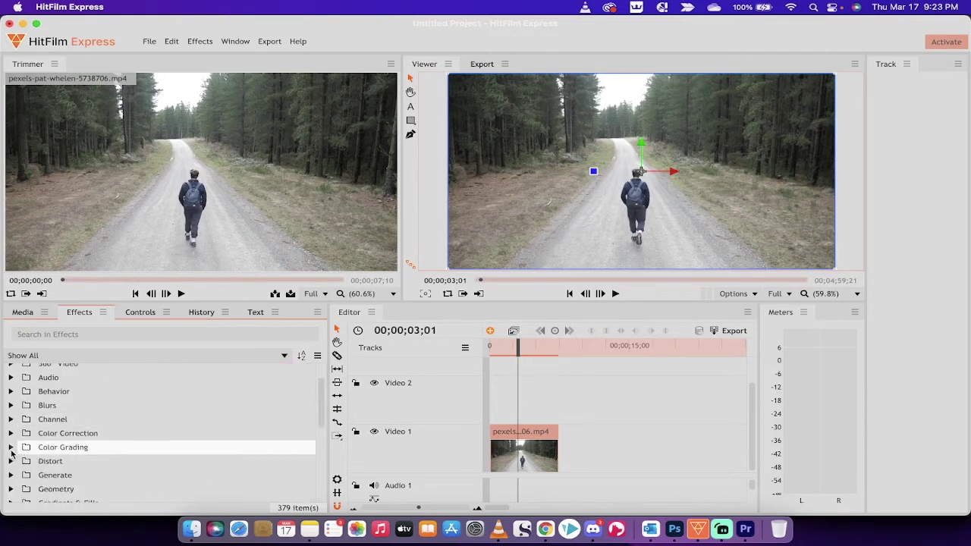
pyautogui.click(11, 433)
pyautogui.scroll(-2, 45, 432)
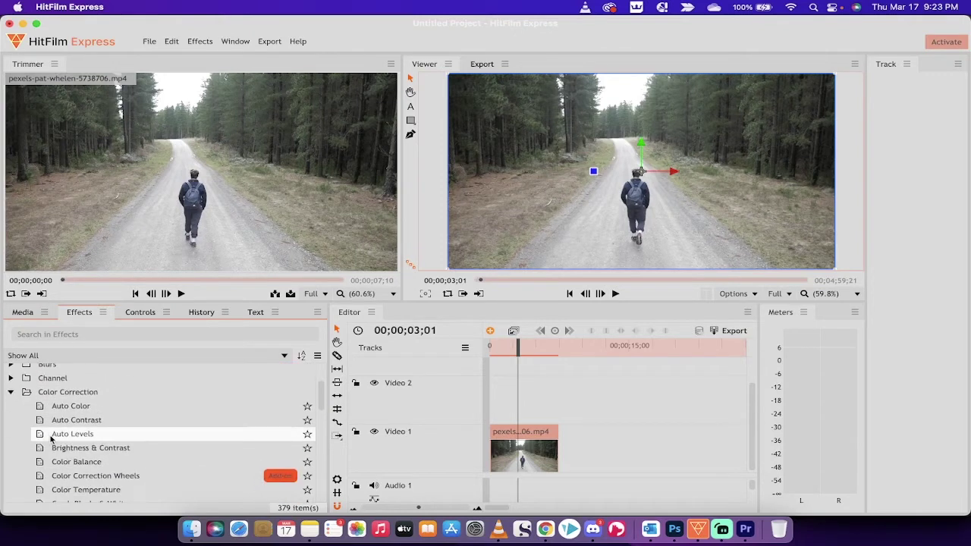
pyautogui.scroll(-1, 75, 394)
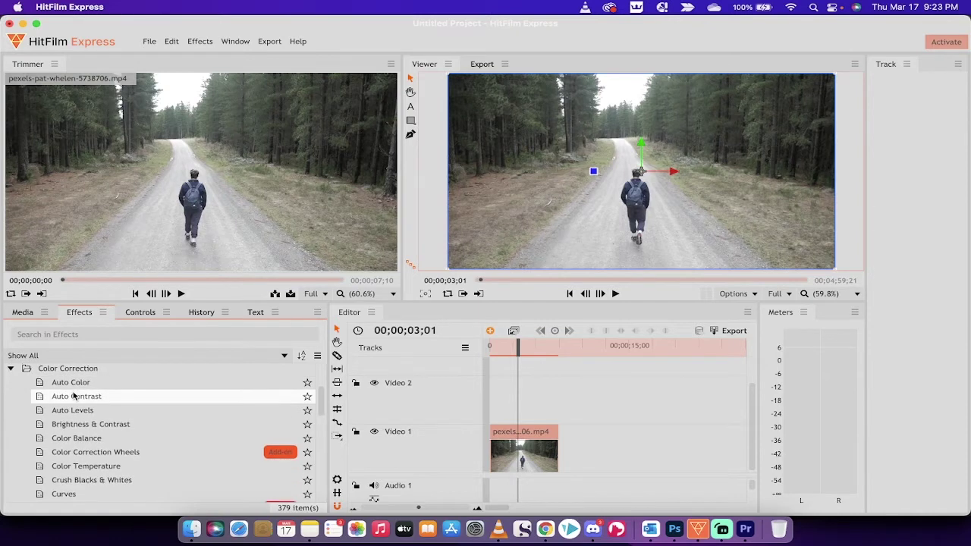
# Apply Auto Color to the Video 1 forest clip, review it in Controls, then delete it
pyautogui.click(86, 384)
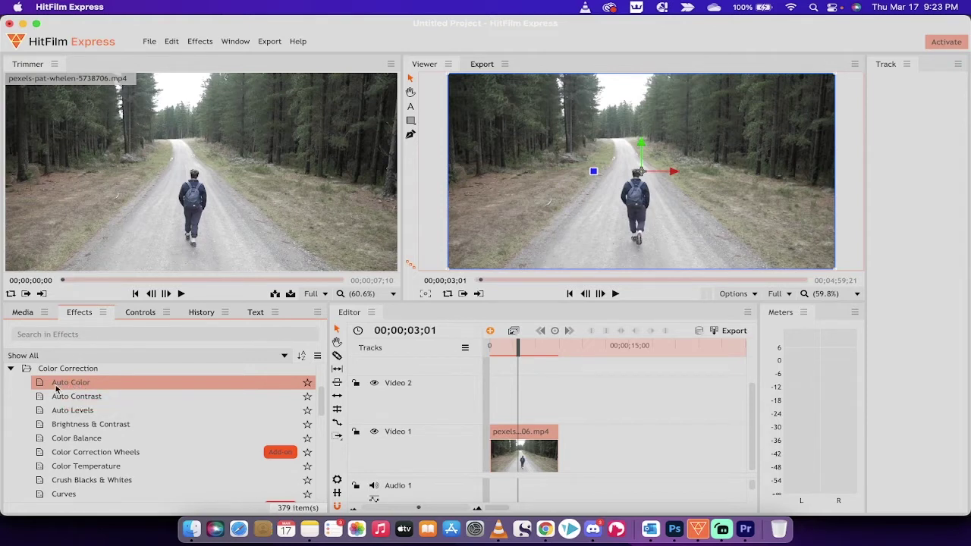
pyautogui.moveTo(59, 388); pyautogui.dragTo(509, 456)
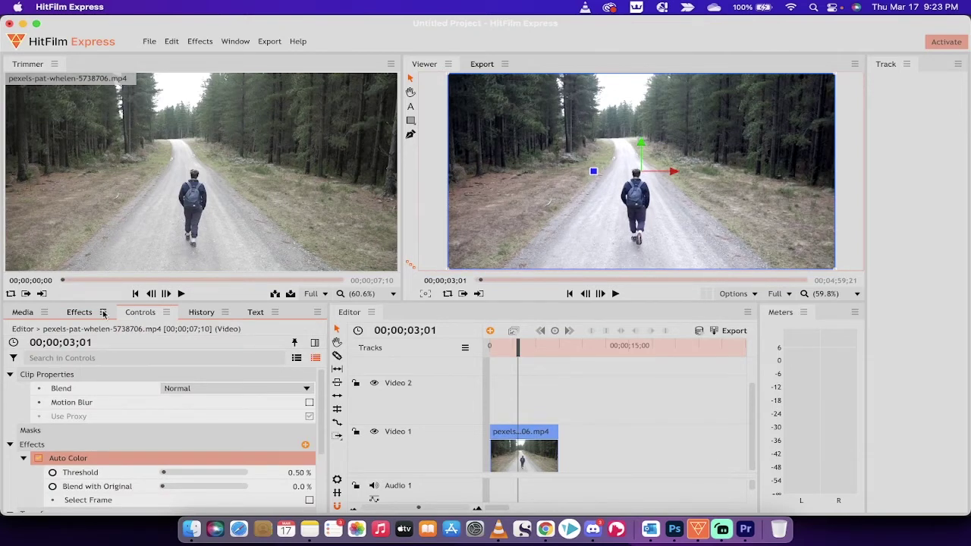
pyautogui.scroll(-2, 84, 461)
pyautogui.scroll(-1, 83, 459)
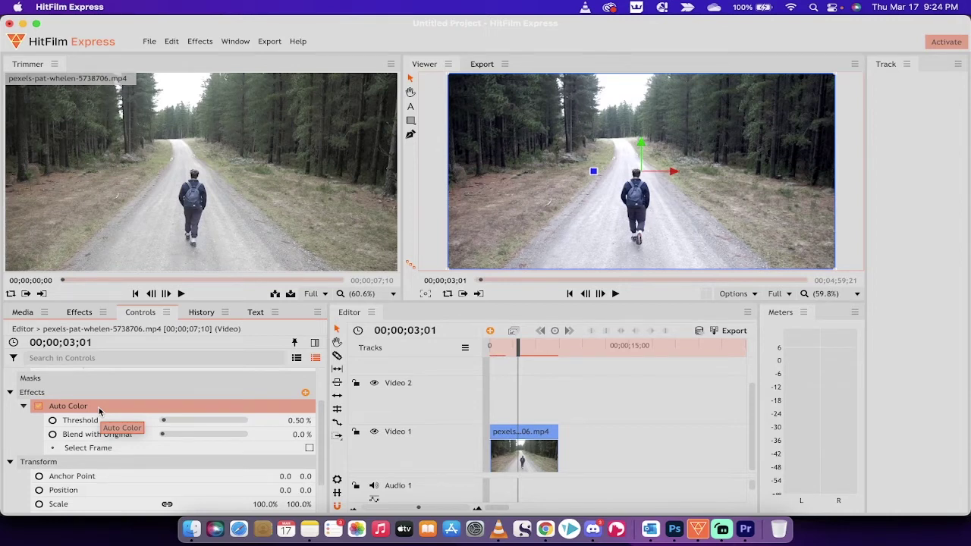
pyautogui.press('Delete')
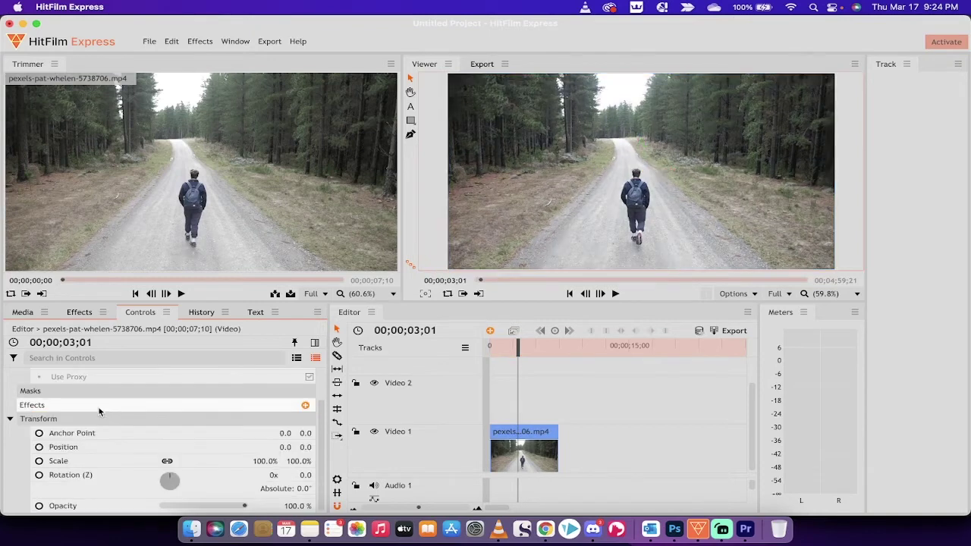
# Apply Auto Levels to the Video 1 clip, review it, then delete it again
pyautogui.click(97, 312)
pyautogui.moveTo(89, 409); pyautogui.dragTo(527, 453)
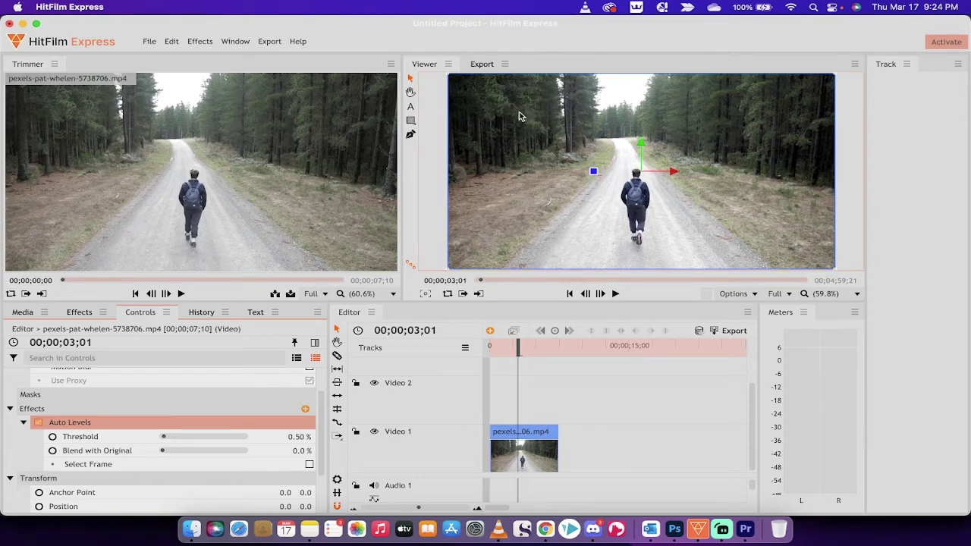
pyautogui.press('Delete')
pyautogui.scroll(2, 114, 451)
# Drag Hue, Saturation & Lightness from the Color Correction list onto the Video 1 forest clip
pyautogui.click(85, 314)
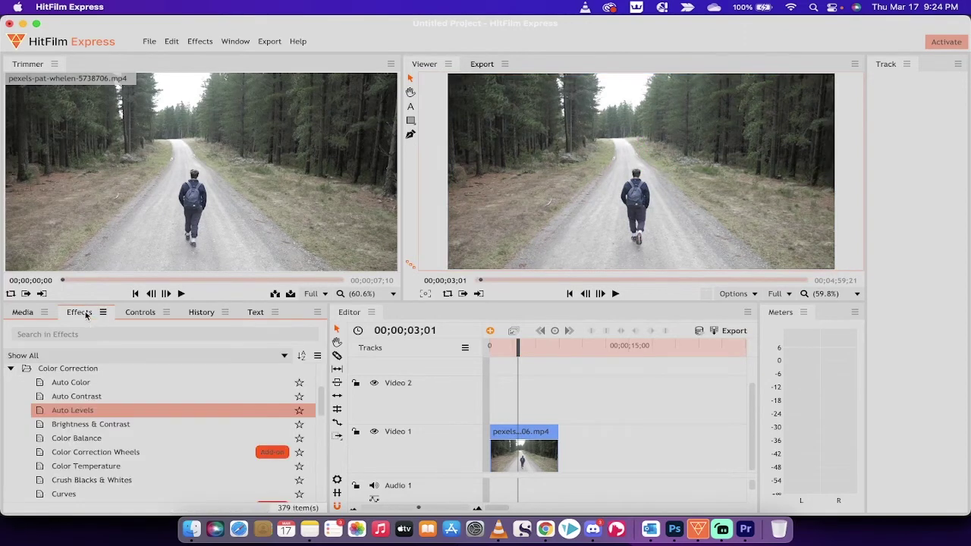
pyautogui.scroll(-2, 133, 396)
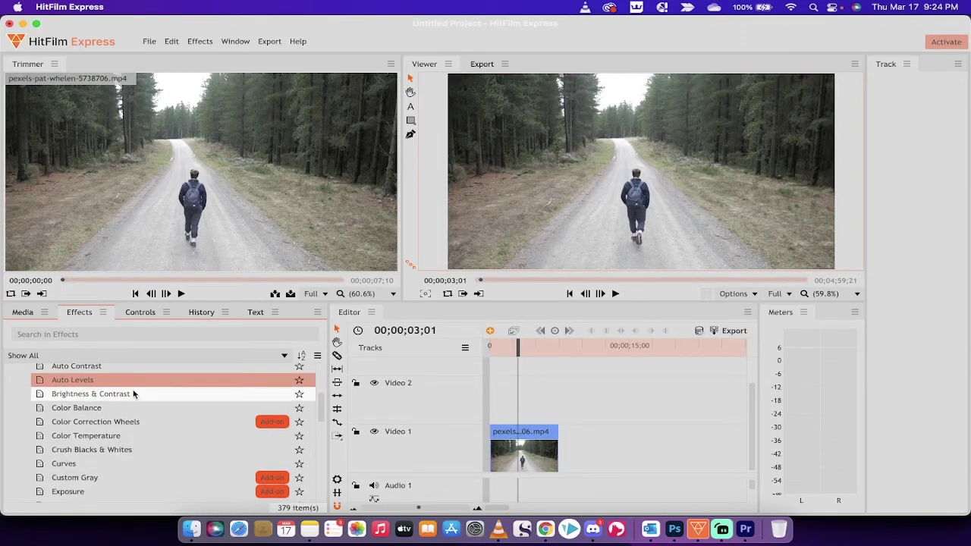
pyautogui.scroll(-6, 130, 433)
pyautogui.click(126, 432)
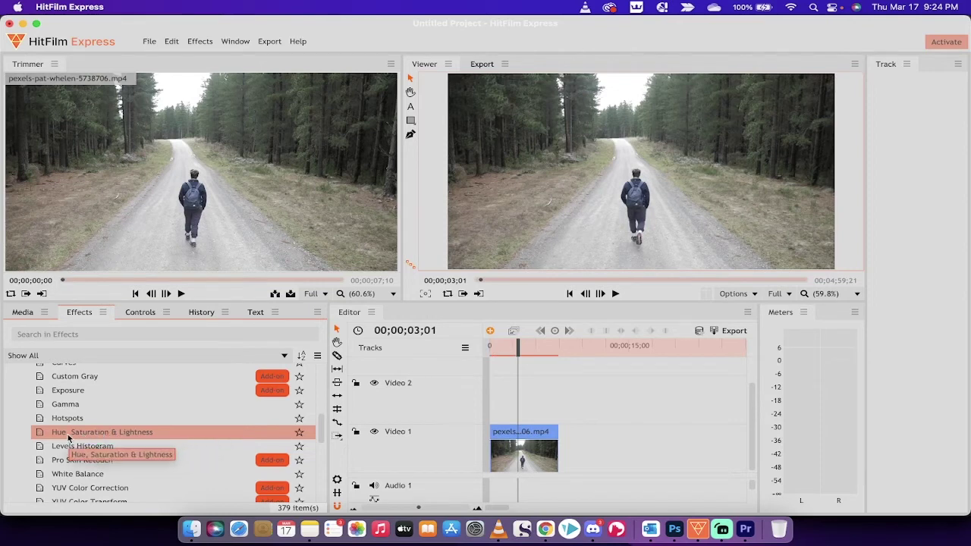
pyautogui.moveTo(68, 438); pyautogui.dragTo(529, 455)
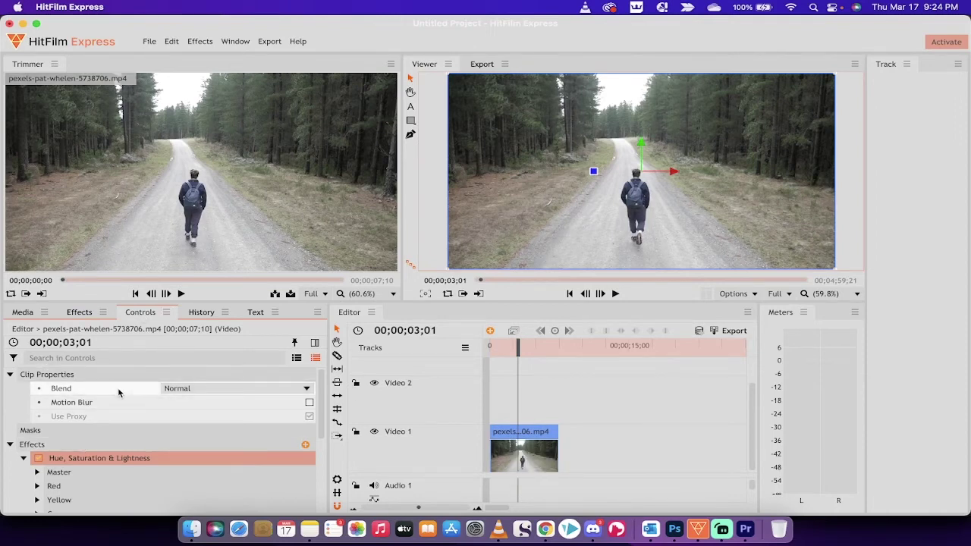
# Expand the Master group and set its Hue Shift to 79.2°
pyautogui.scroll(-3, 113, 391)
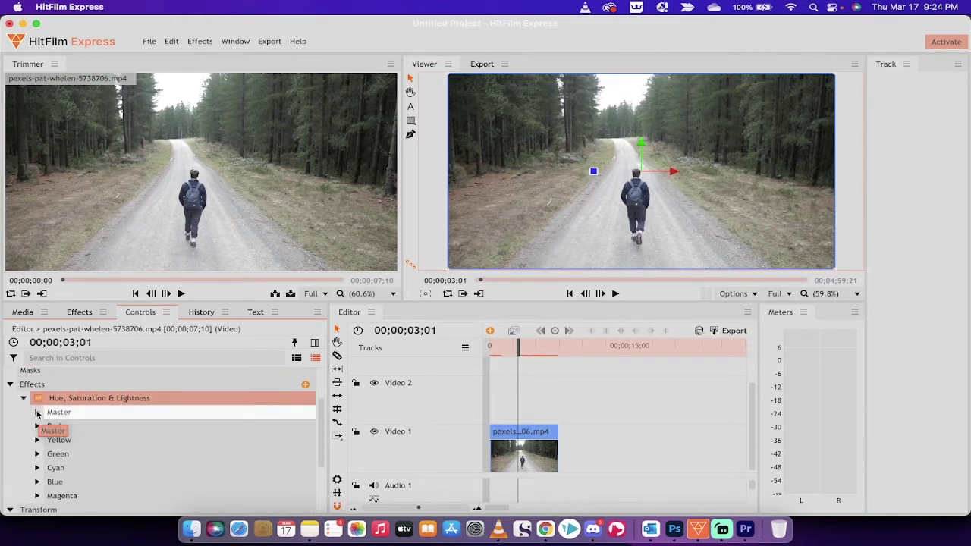
pyautogui.click(37, 413)
pyautogui.scroll(-1, 134, 410)
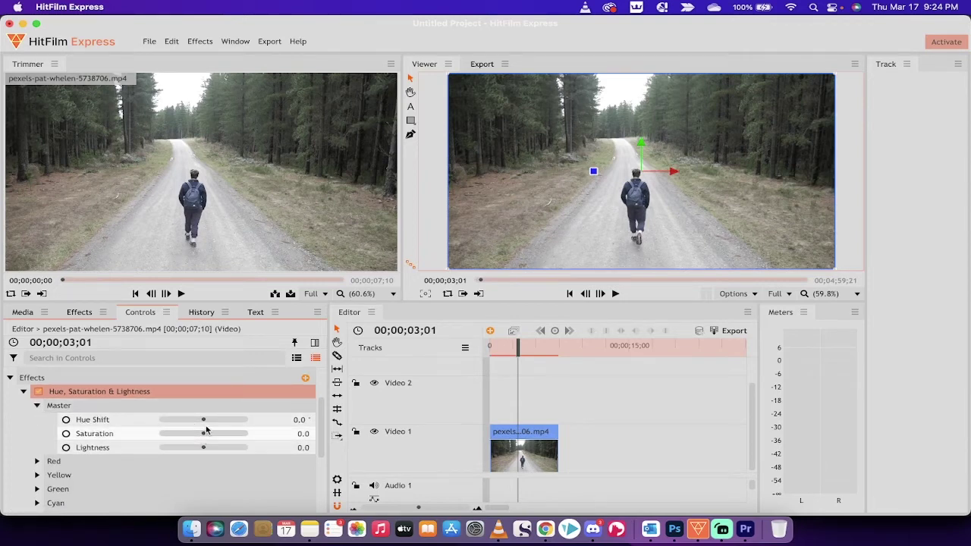
pyautogui.moveTo(203, 419); pyautogui.dragTo(226, 421)
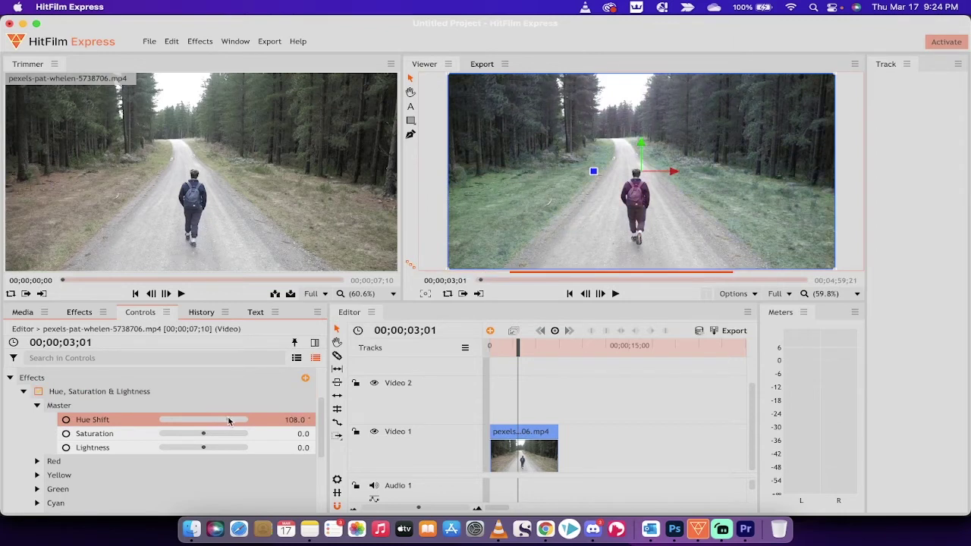
pyautogui.moveTo(227, 420); pyautogui.dragTo(223, 421)
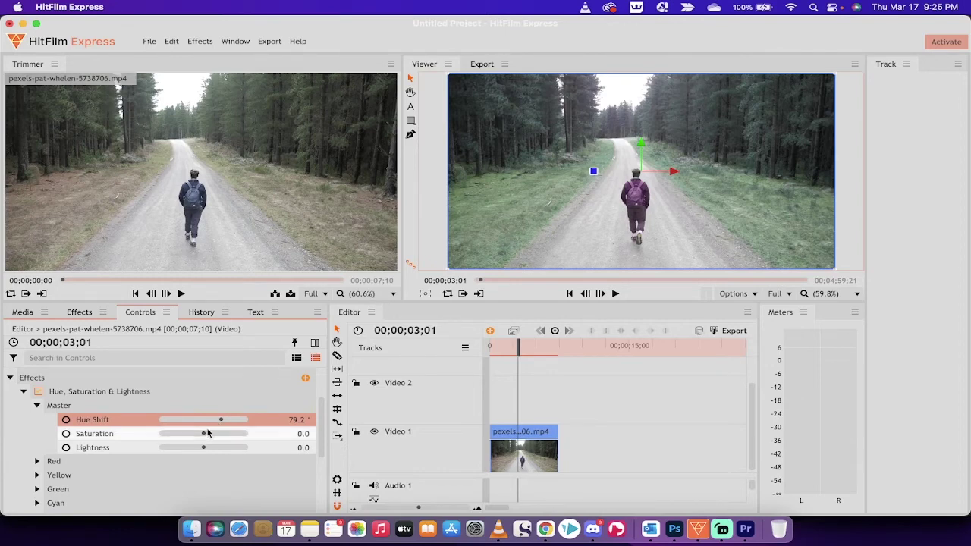
# Set Master Saturation to 78.0 and Hue Shift to 64.8°, leaving Lightness at 0.0
pyautogui.moveTo(204, 433); pyautogui.dragTo(232, 435)
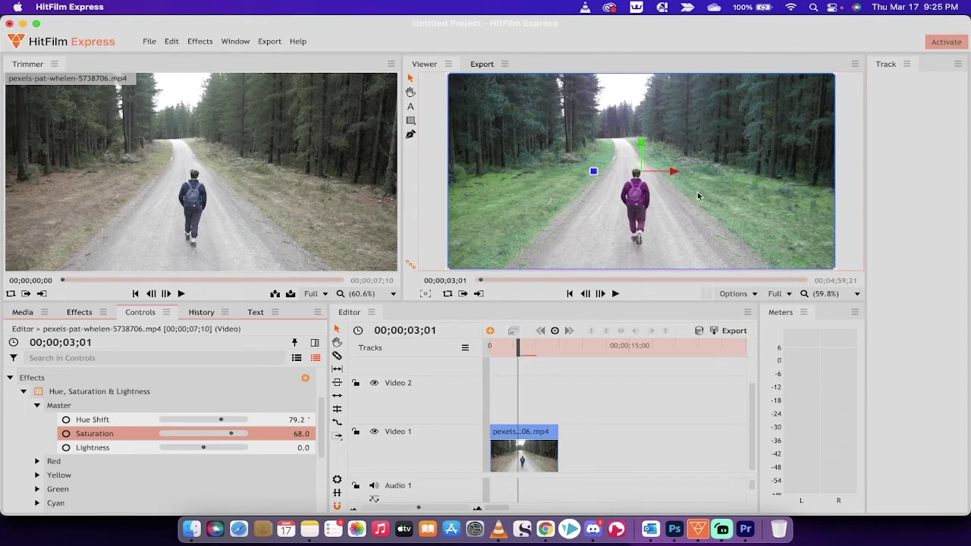
pyautogui.moveTo(222, 420); pyautogui.dragTo(215, 423)
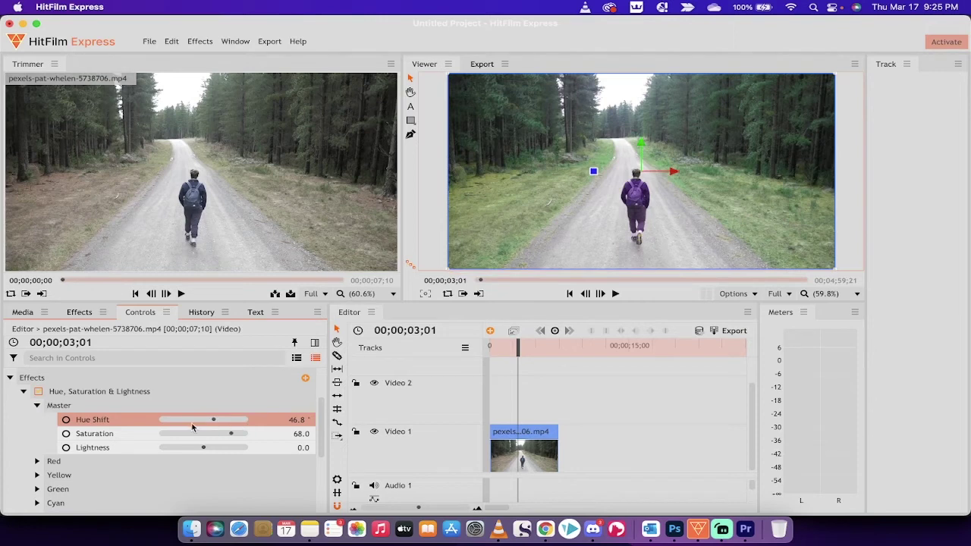
pyautogui.moveTo(213, 423); pyautogui.dragTo(219, 423)
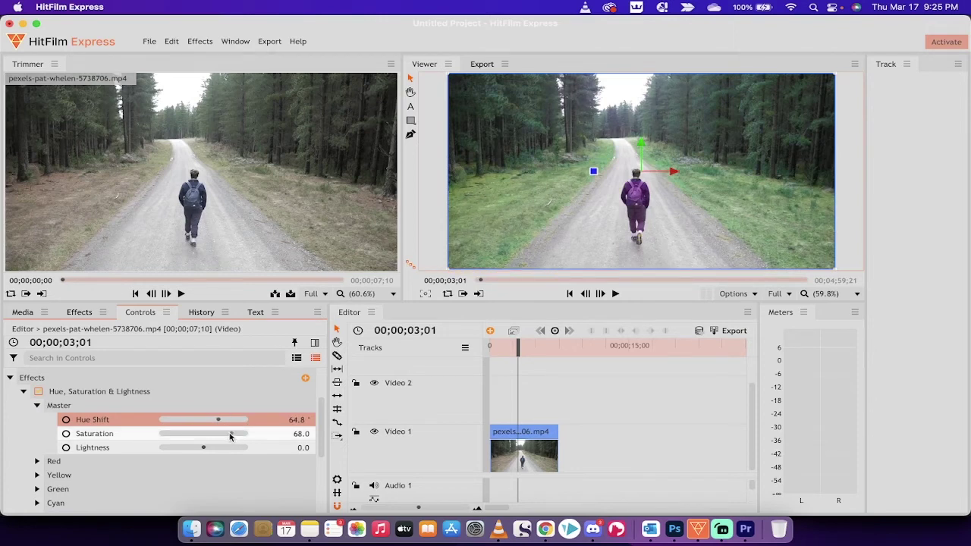
pyautogui.moveTo(230, 435); pyautogui.dragTo(237, 435)
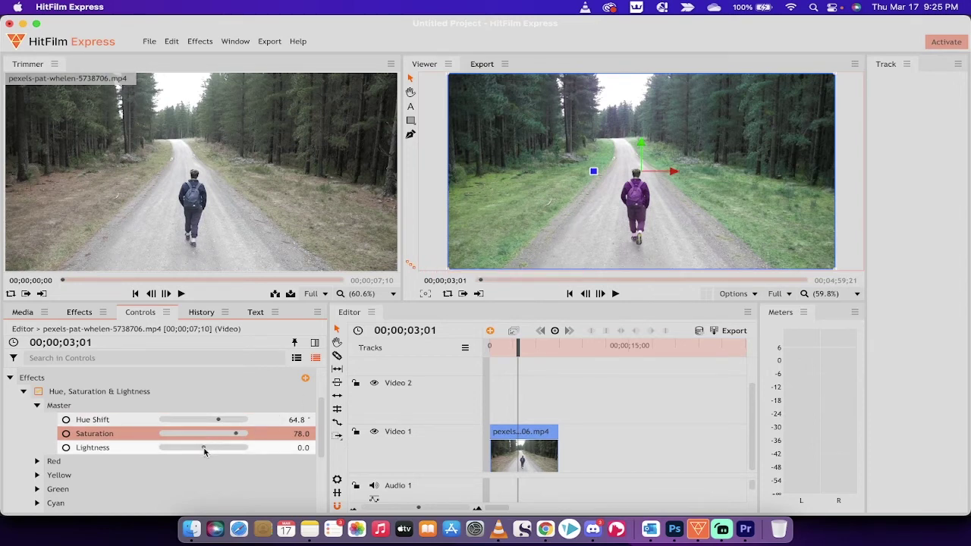
pyautogui.moveTo(204, 449)
pyautogui.mouseDown()
pyautogui.moveTo(190, 451)
pyautogui.moveTo(212, 451)
pyautogui.moveTo(202, 452)
pyautogui.mouseUp()
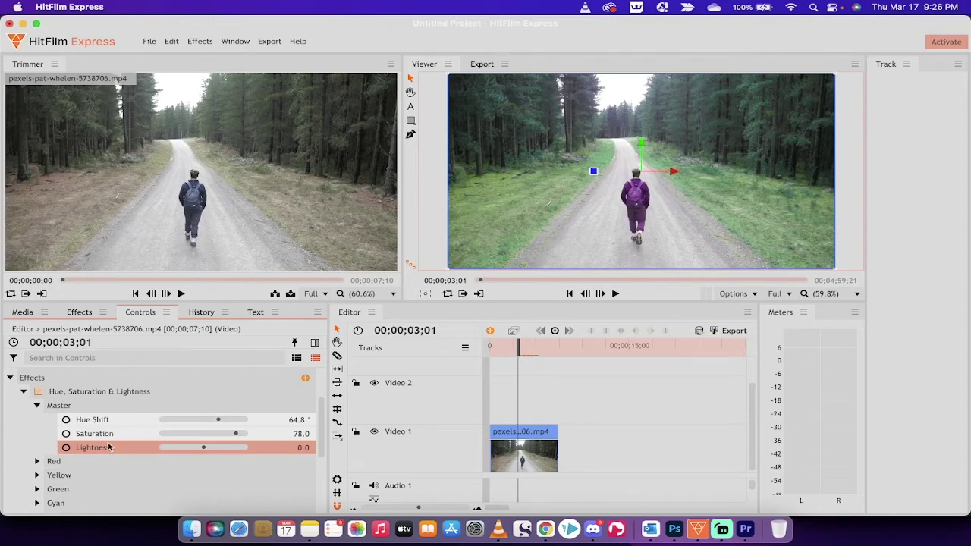
# Expand the Cyan group and set its Hue Shift to -118.8° and Saturation to -30.0
pyautogui.scroll(-3, 98, 446)
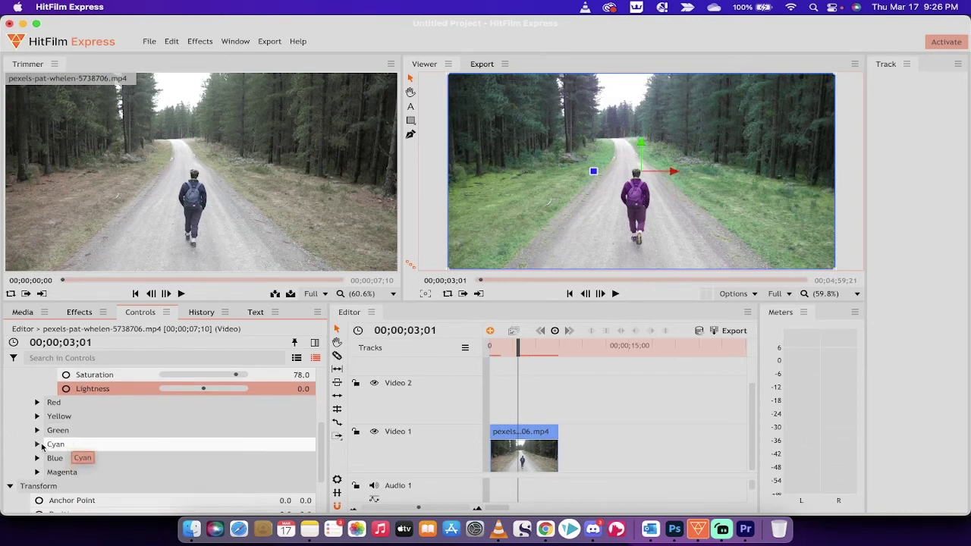
pyautogui.click(37, 445)
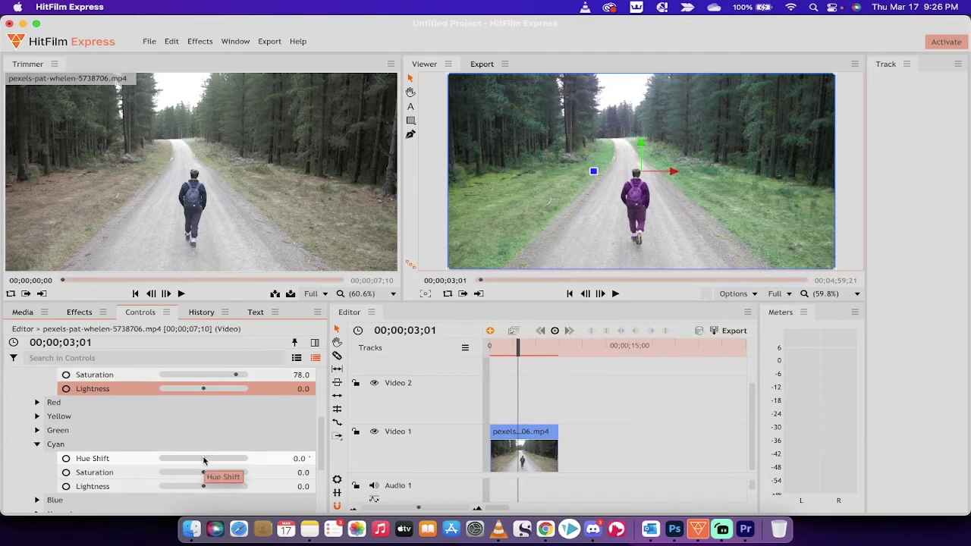
pyautogui.scroll(-1, 114, 459)
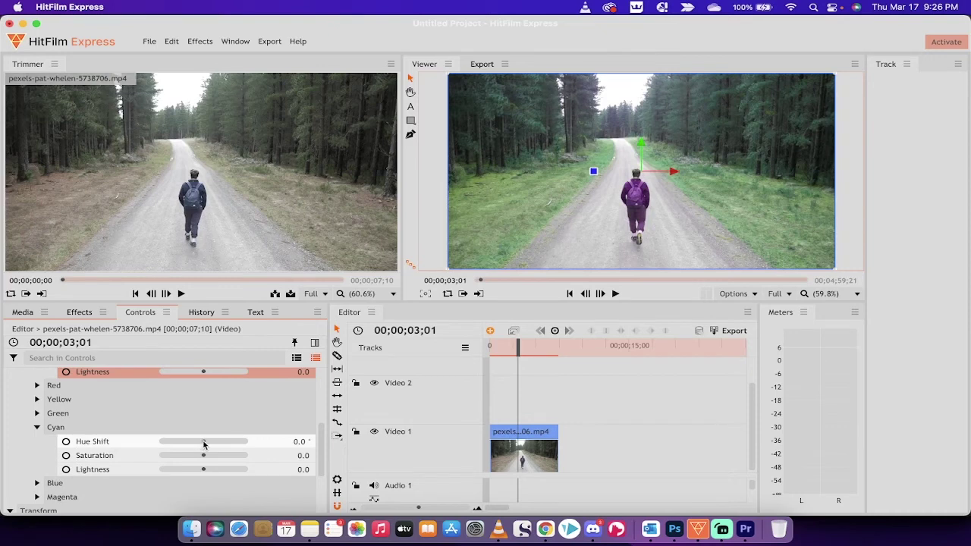
pyautogui.moveTo(203, 445); pyautogui.dragTo(176, 443)
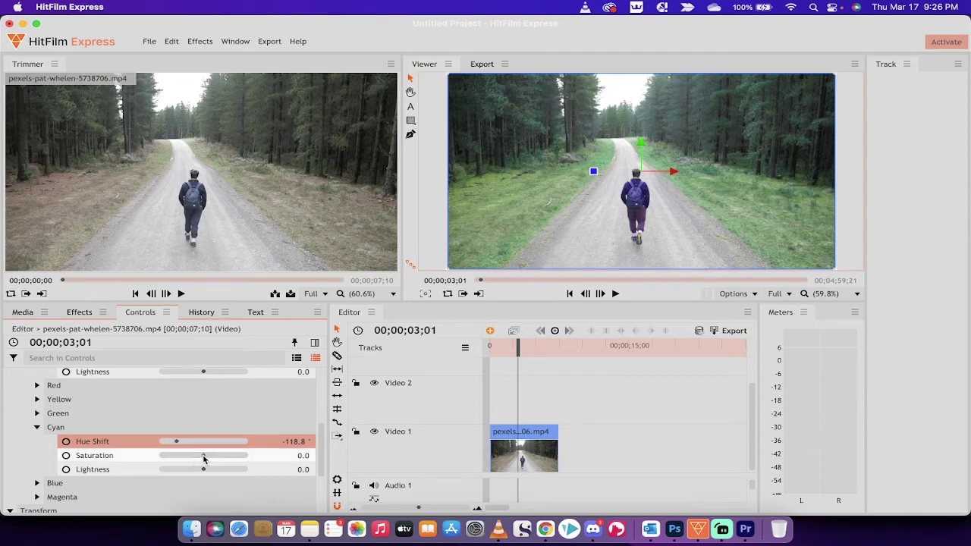
pyautogui.moveTo(204, 457)
pyautogui.mouseDown()
pyautogui.moveTo(168, 456)
pyautogui.moveTo(189, 453)
pyautogui.mouseUp()
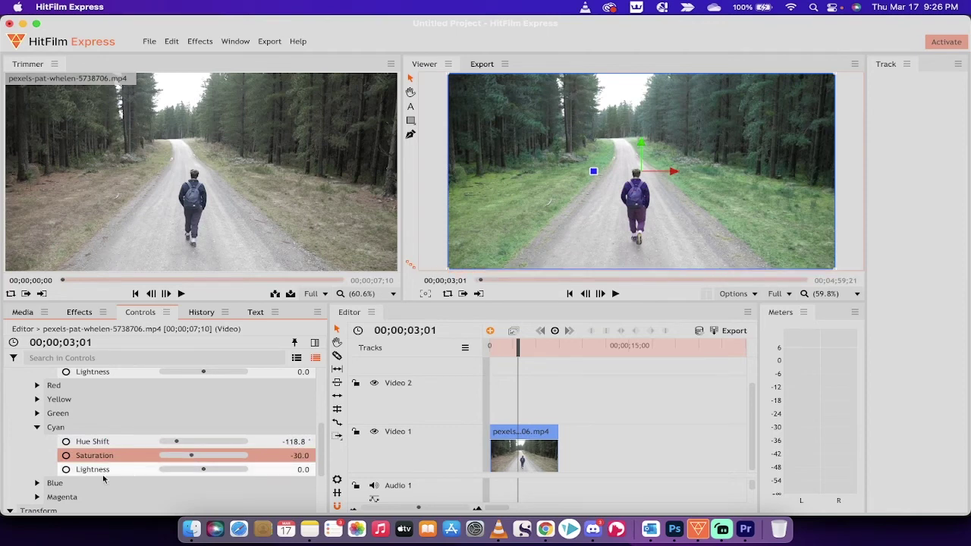
# Lock Cyan saturation at -30, then set Blue Hue Shift to -43.2° and Magenta to -10.8°
pyautogui.click(74, 497)
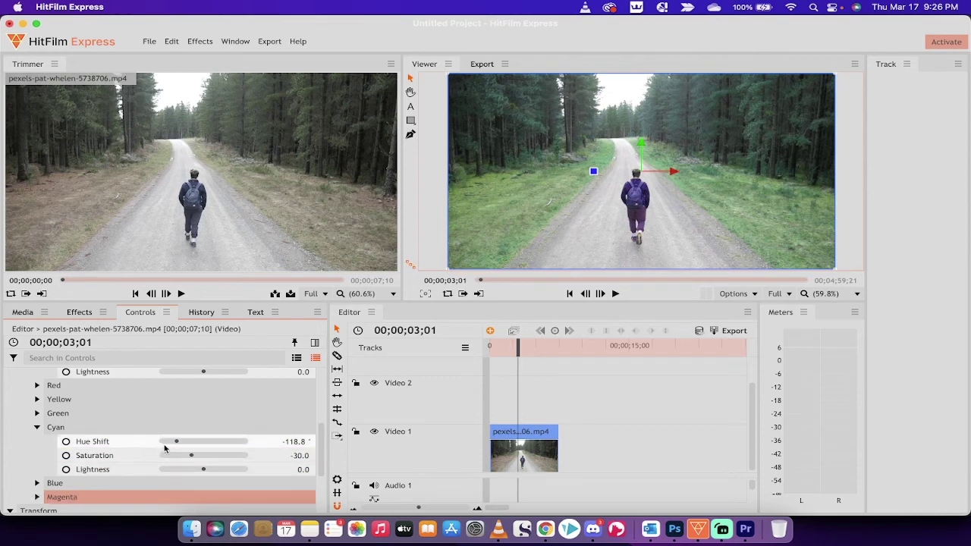
pyautogui.scroll(-1, 86, 437)
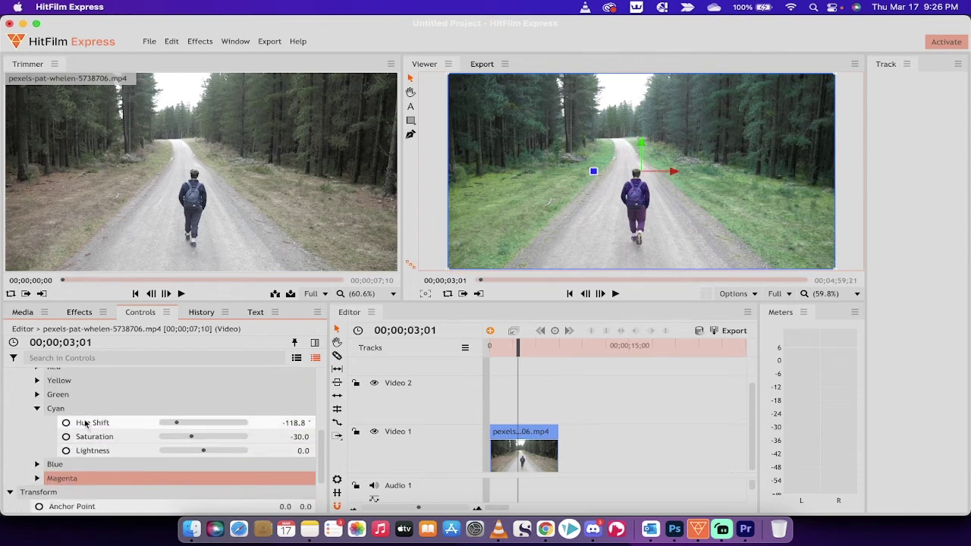
pyautogui.click(37, 477)
pyautogui.click(37, 464)
pyautogui.scroll(-2, 71, 465)
pyautogui.click(171, 423)
pyautogui.moveTo(203, 436); pyautogui.dragTo(192, 438)
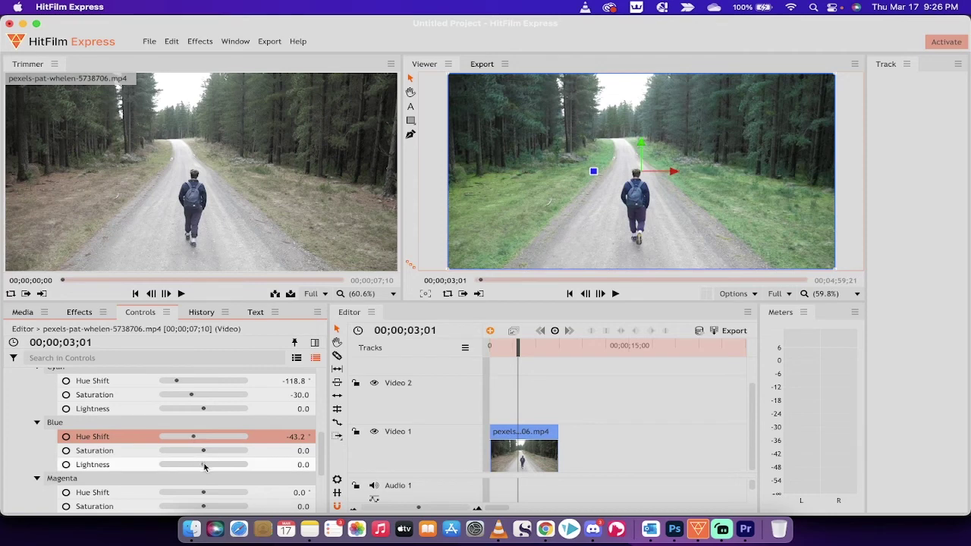
pyautogui.scroll(-2, 144, 493)
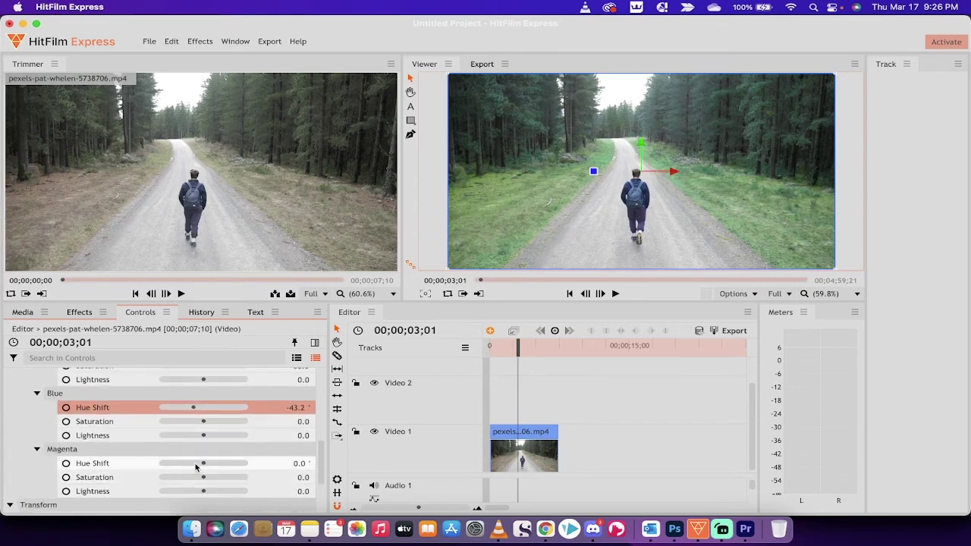
pyautogui.moveTo(198, 466)
pyautogui.mouseDown()
pyautogui.moveTo(221, 464)
pyautogui.moveTo(174, 468)
pyautogui.moveTo(200, 467)
pyautogui.mouseUp()
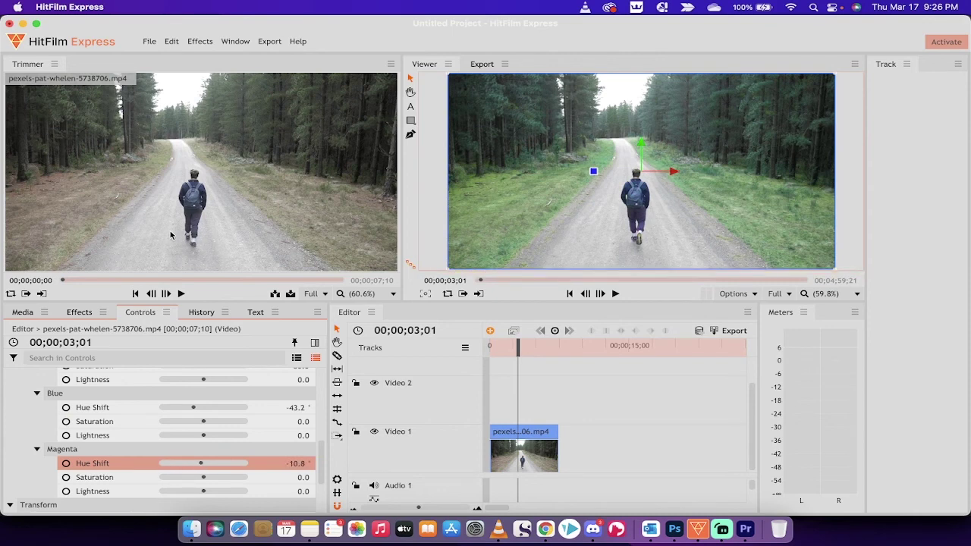
# Collapse the Cyan, Blue and Master groups and deselect the clip to view the graded footage
pyautogui.scroll(5, 46, 392)
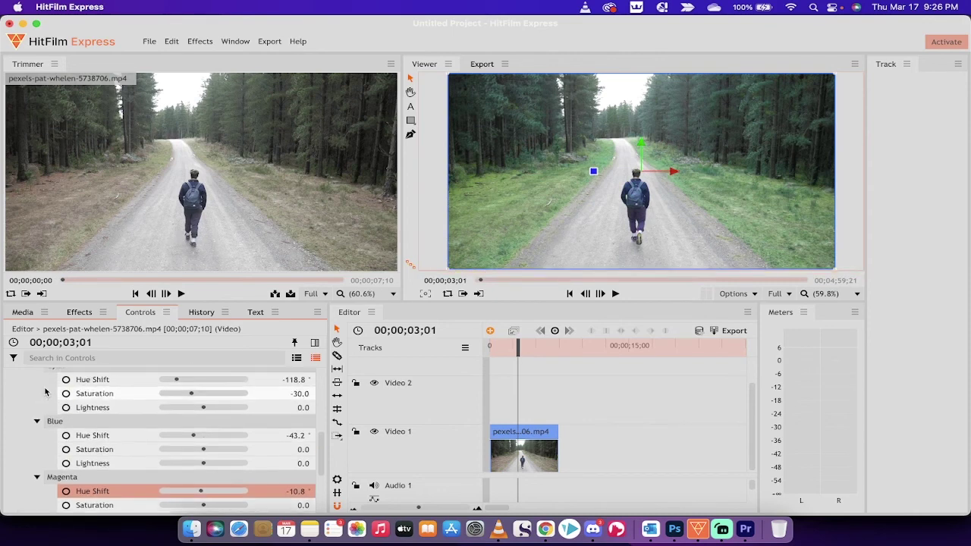
pyautogui.click(59, 414)
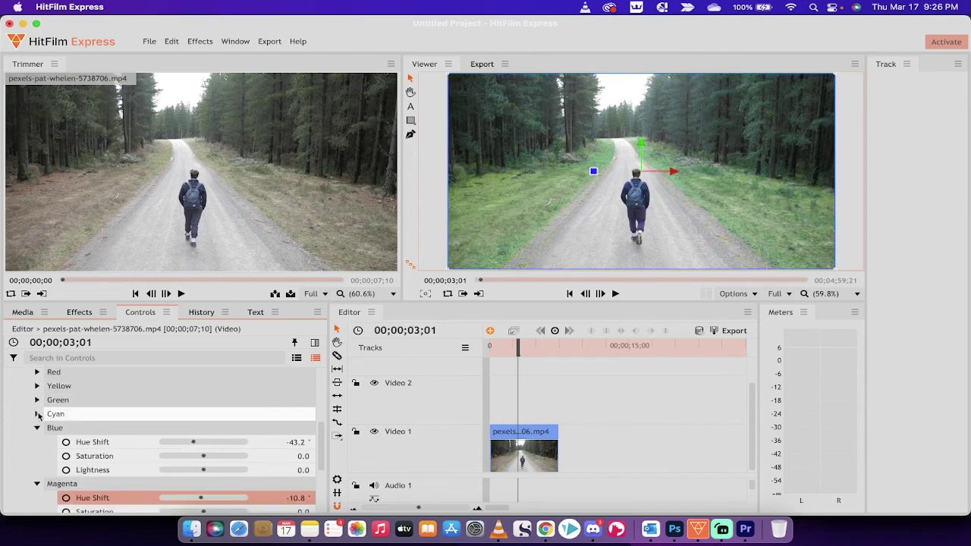
pyautogui.scroll(2, 40, 417)
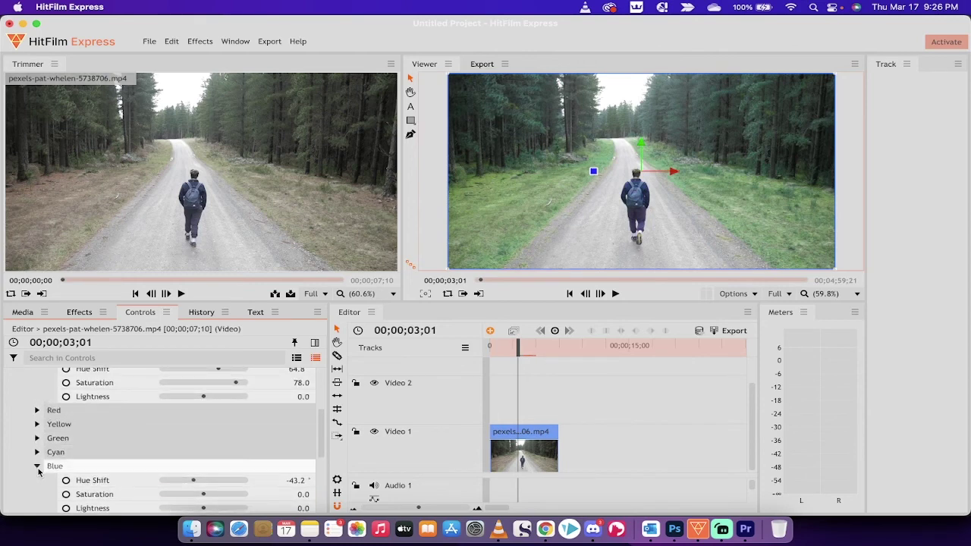
pyautogui.click(36, 467)
pyautogui.scroll(4, 37, 462)
pyautogui.click(37, 433)
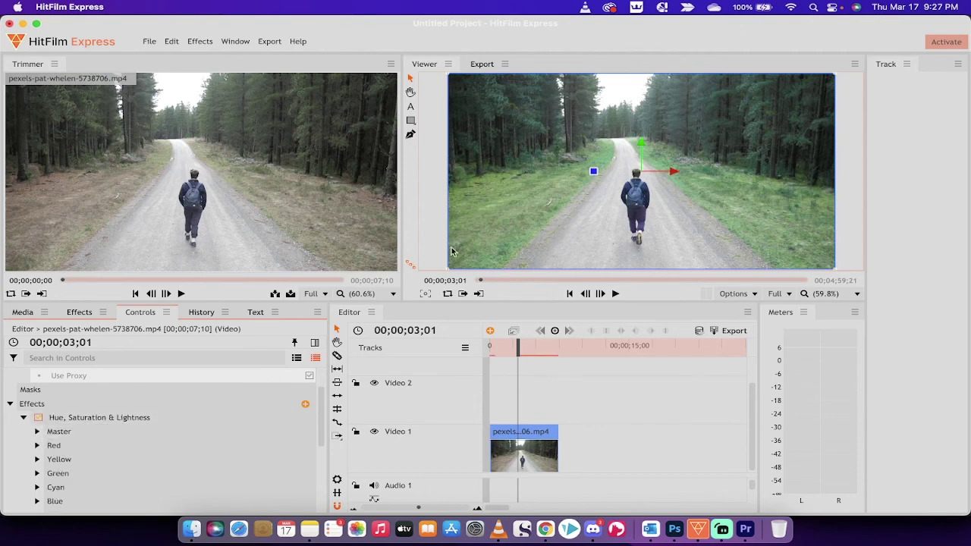
pyautogui.click(426, 231)
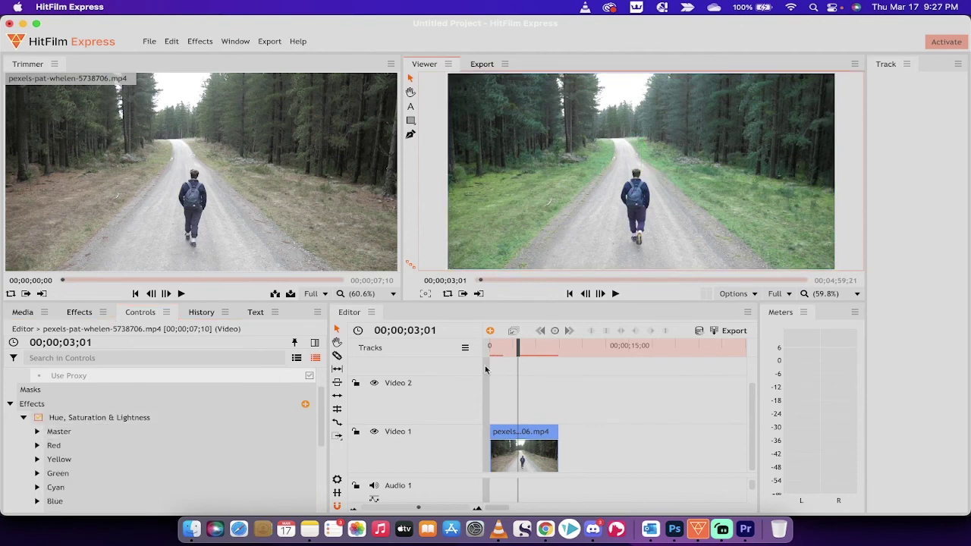